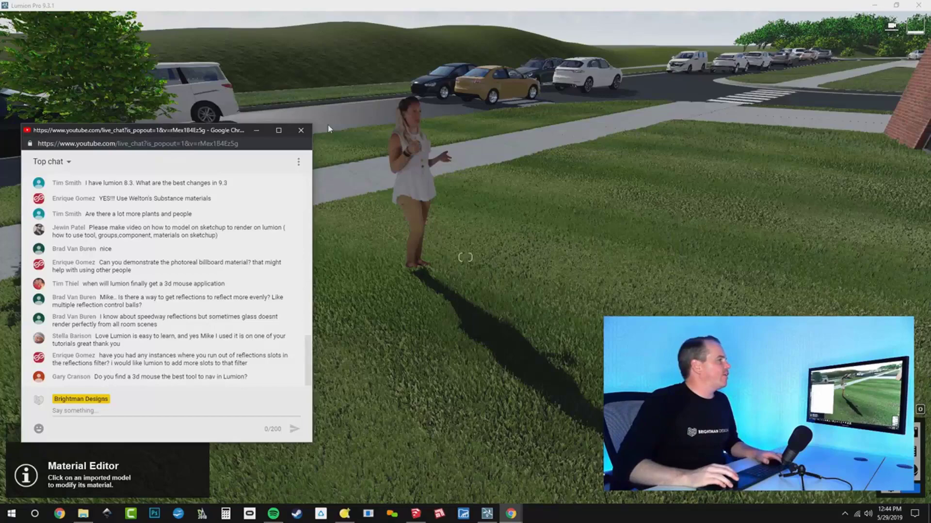
Step: Choose the Reflection control object from the utilities in the Lights and Utilities library, facing the brick building's tall windows
right_click_drag(330, 129, 487, 128)
key("a")
key("a")
key("a")
right_click_drag(405, 189, 422, 186)
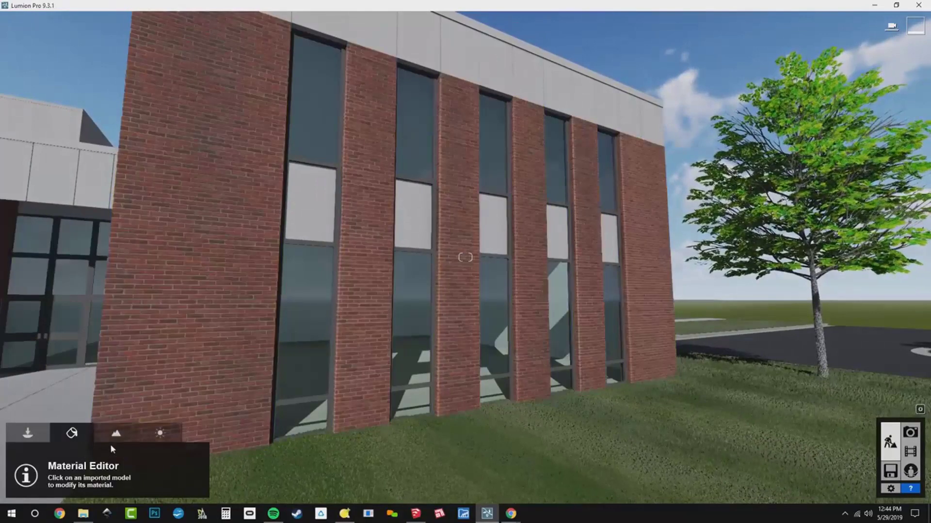
left_click(39, 435)
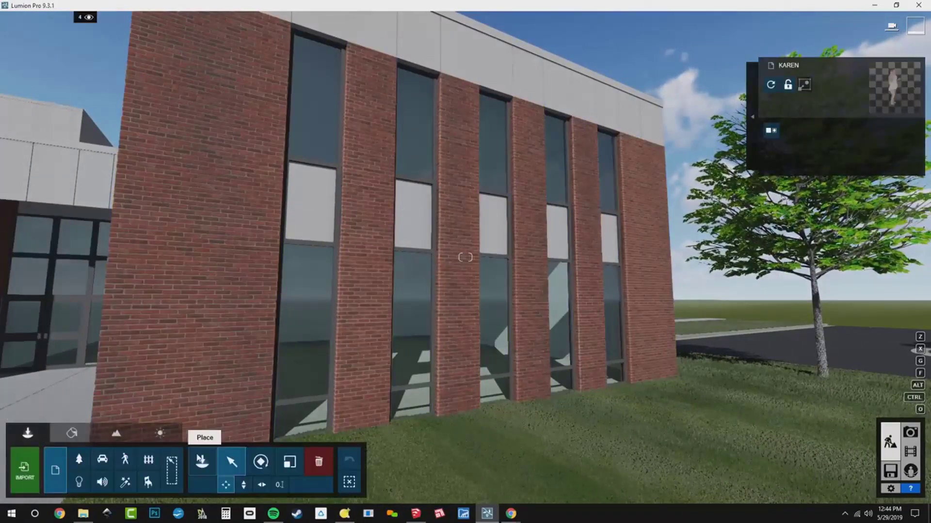
left_click(202, 461)
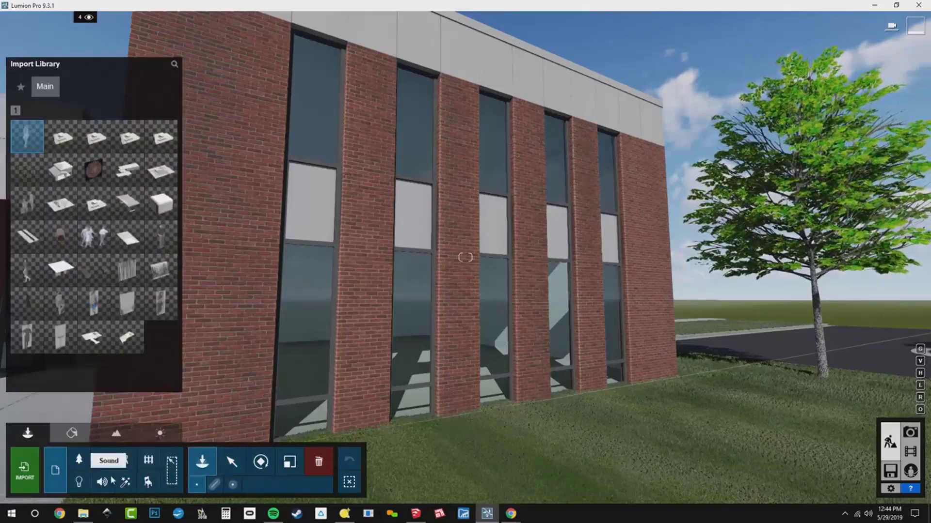
left_click(126, 483)
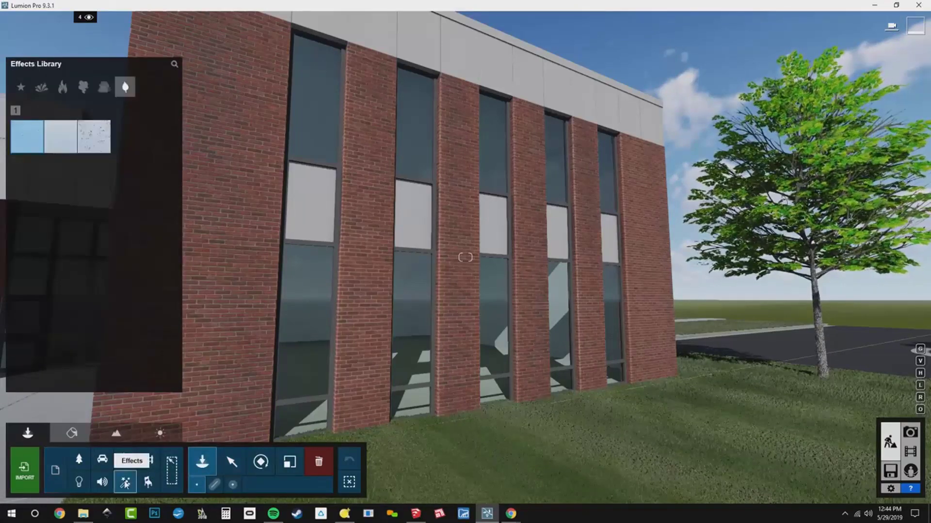
left_click(79, 482)
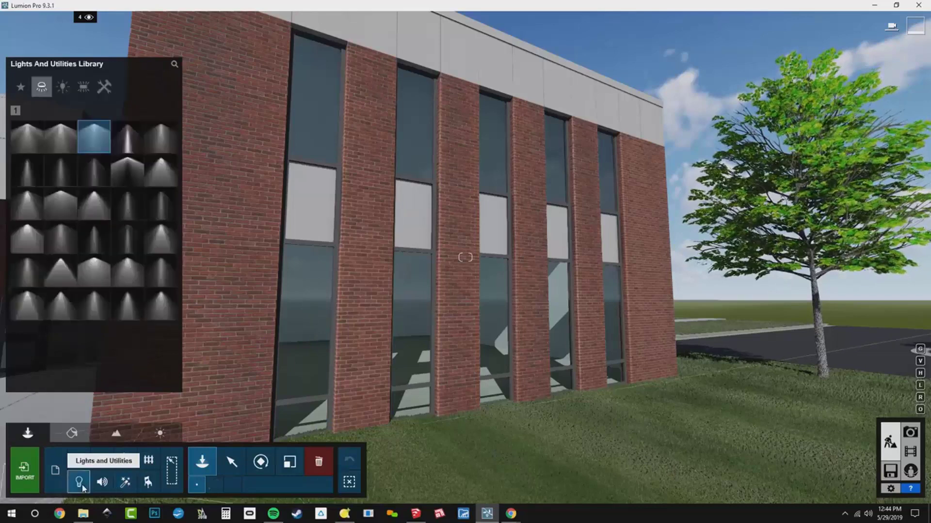
left_click(104, 87)
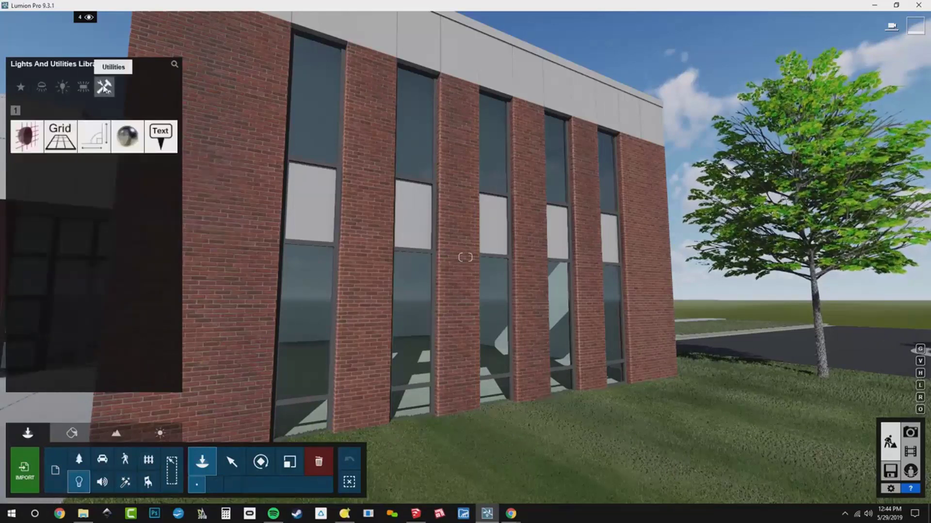
mouse_move(126, 146)
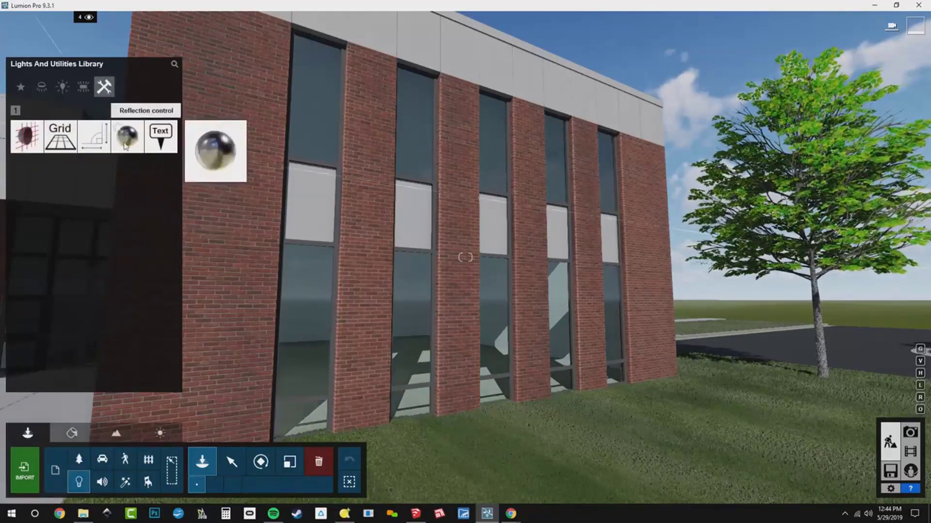
left_click(126, 143)
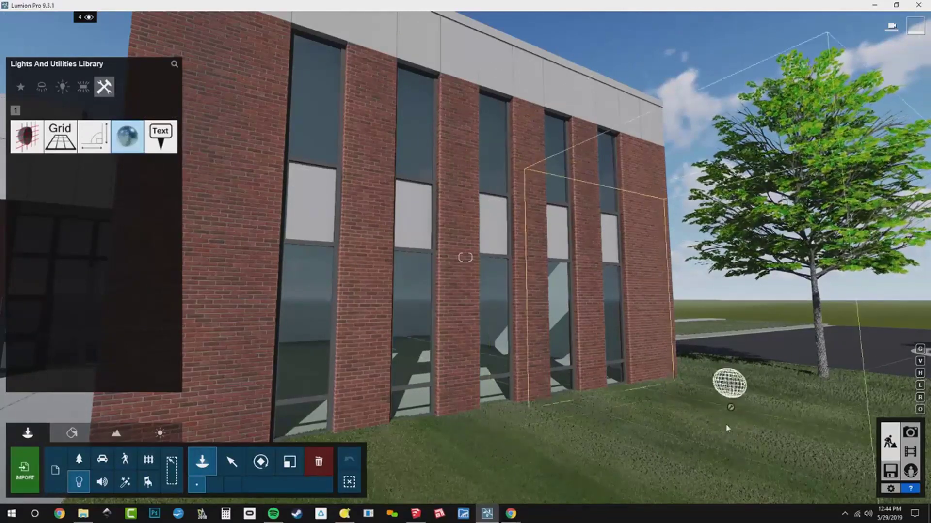
Step: Place a reflection control on the grass near the corner of the brick building
left_click(366, 310)
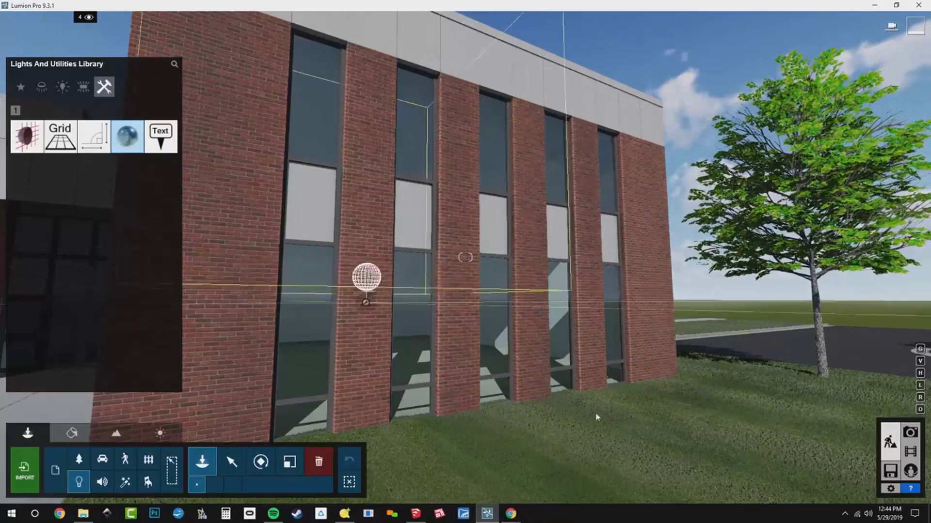
left_click(747, 444)
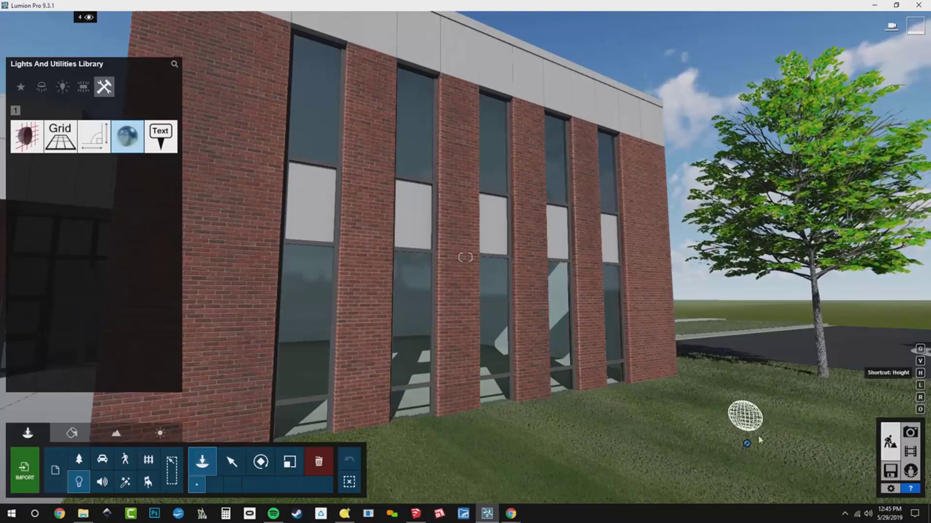
left_click(746, 444)
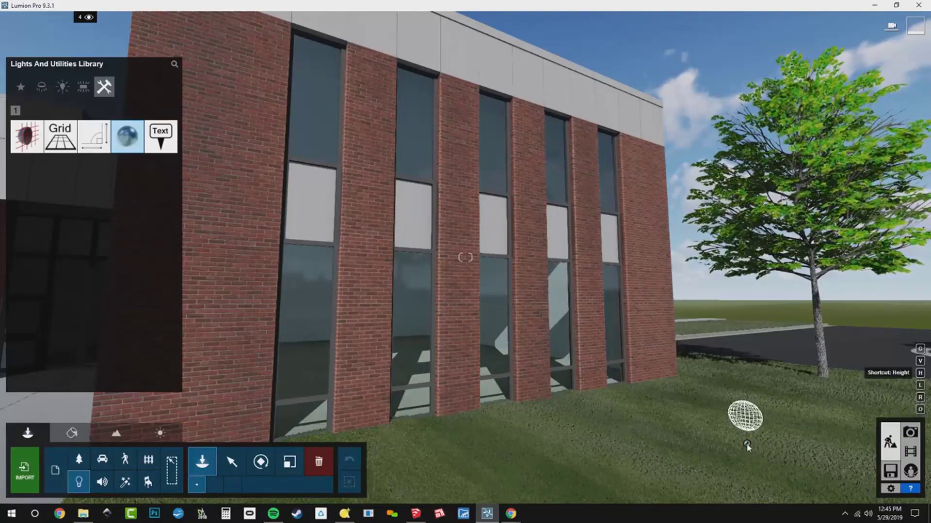
Step: Raise the reflection control vertically from the grass to roughly mid-height of the brick facade
left_click(231, 463)
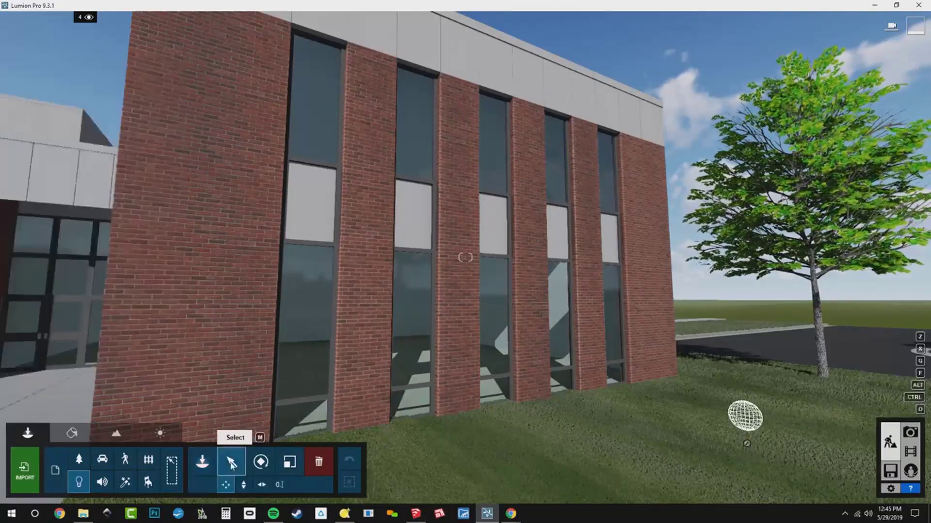
left_click(243, 484)
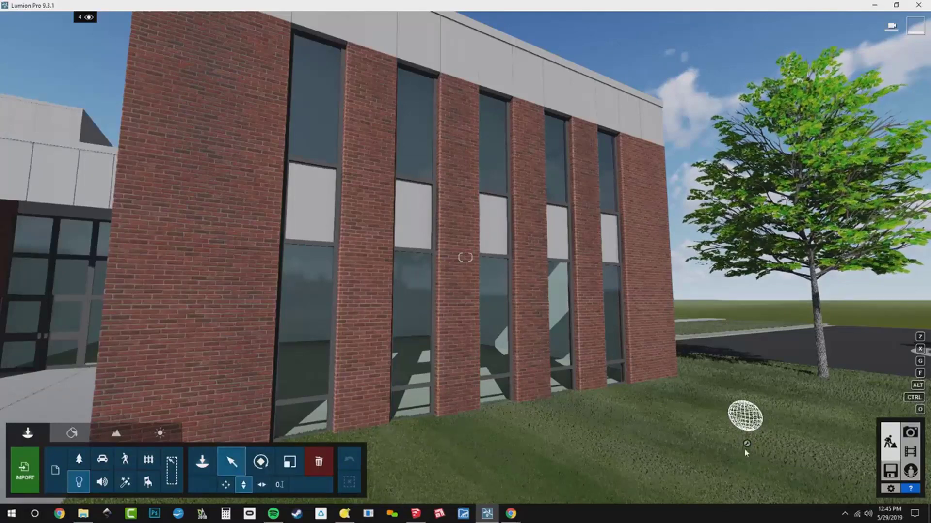
left_click_drag(747, 444, 741, 411)
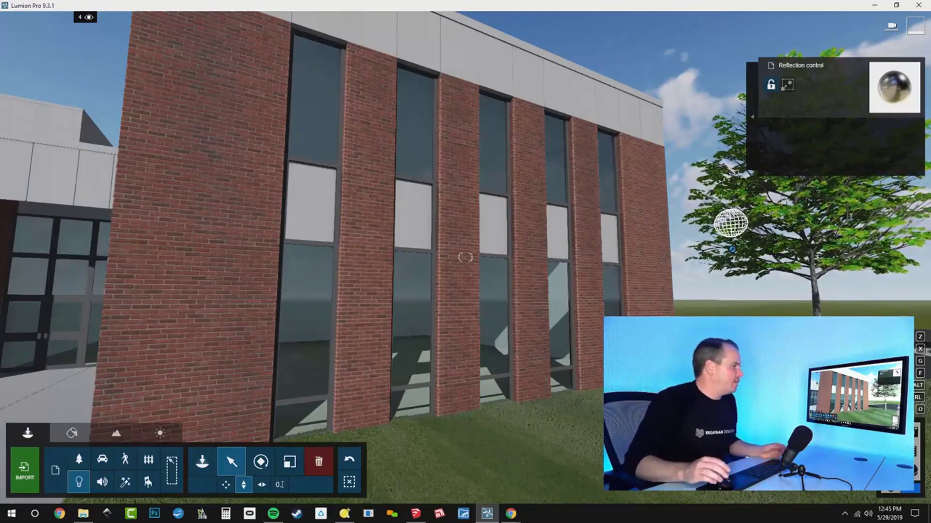
Step: Check the live chat questions and examine the brick building's window glass up close
right_click_drag(732, 233, 514, 193)
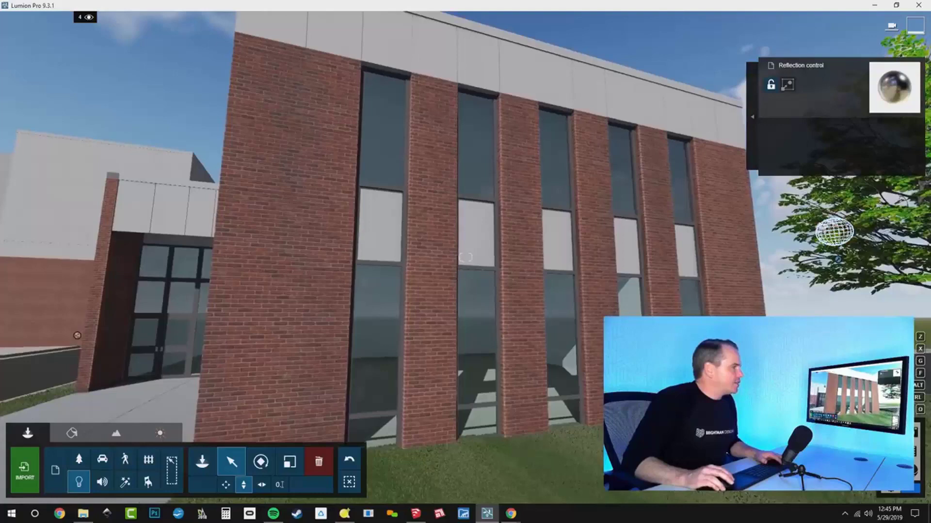
key("alt+Tab")
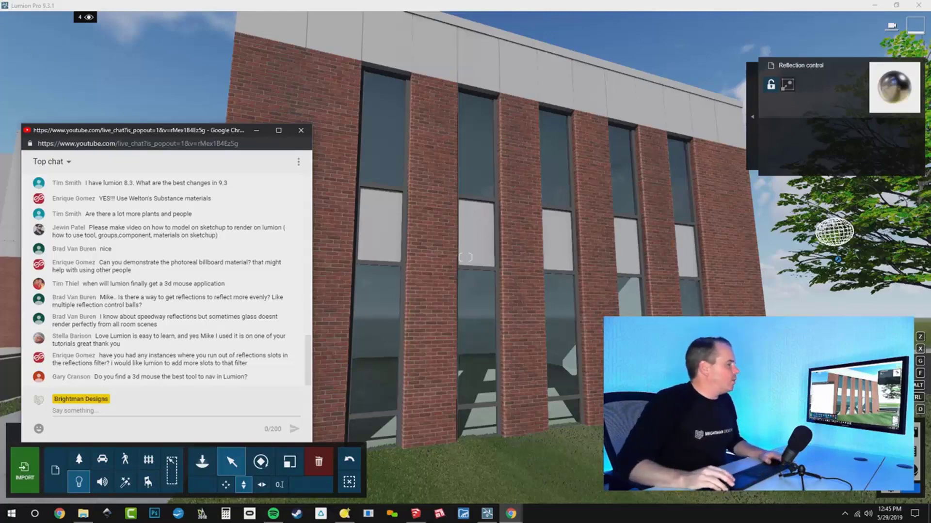
right_click_drag(371, 218, 385, 196)
key("w")
key("w")
key("w")
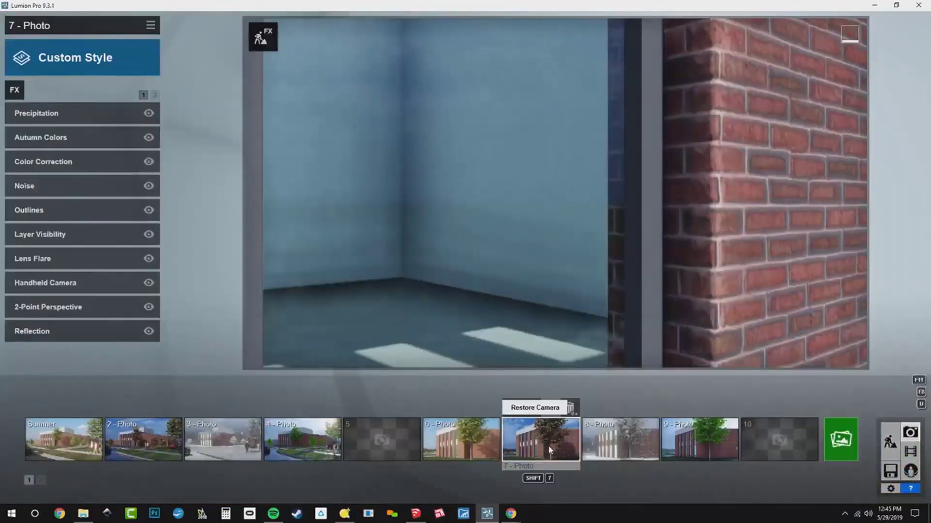
Step: Load the Summer photo and bring its camera close to the brick building's tall windows
left_click(68, 450)
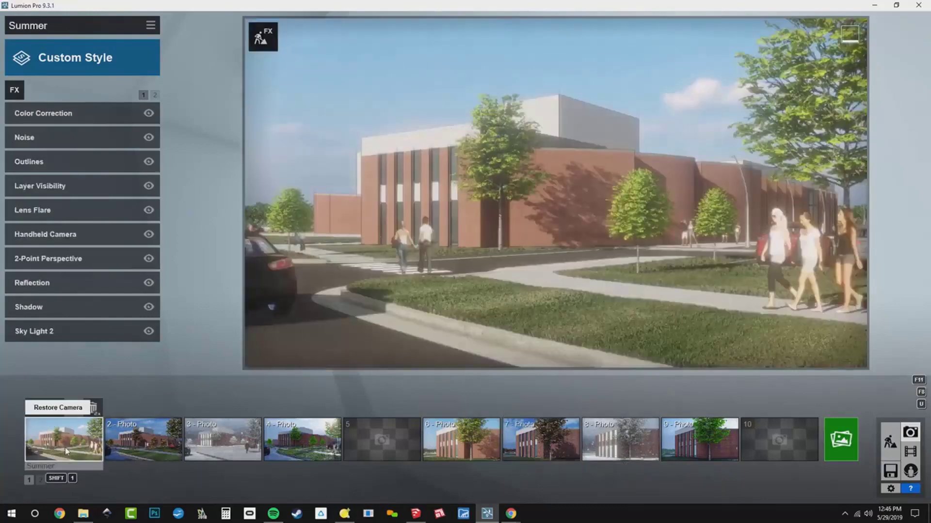
key("w")
right_click_drag(442, 238, 344, 238)
key("w")
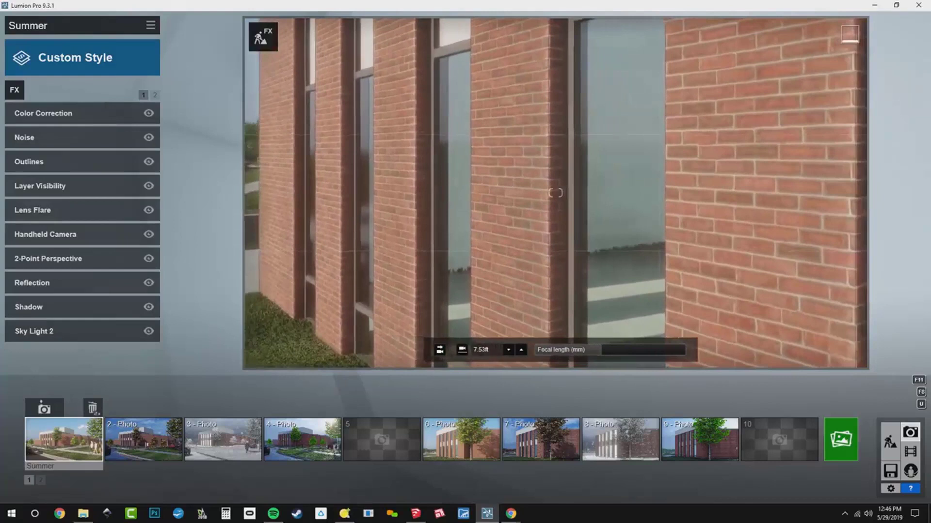
Step: Set the Summer photo's Reflection effect preview quality to High and inspect its reflection planes
left_click(49, 284)
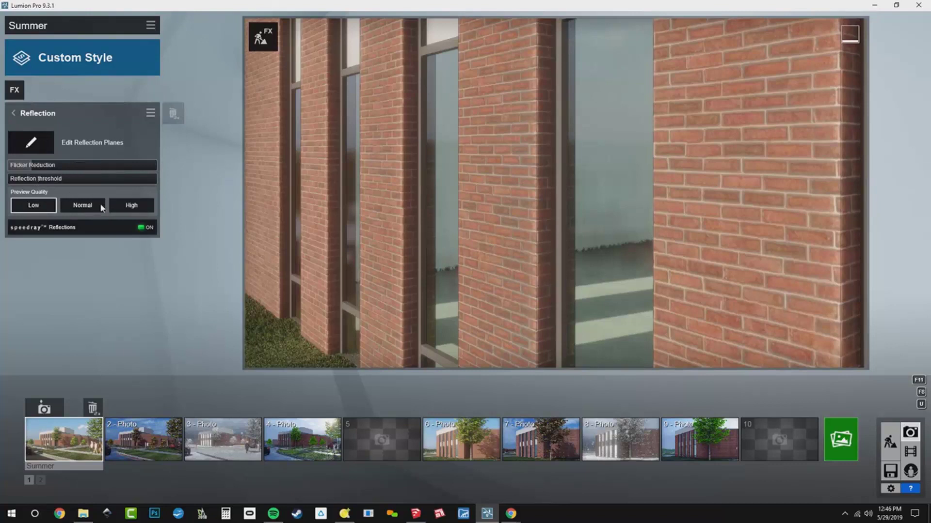
left_click(131, 207)
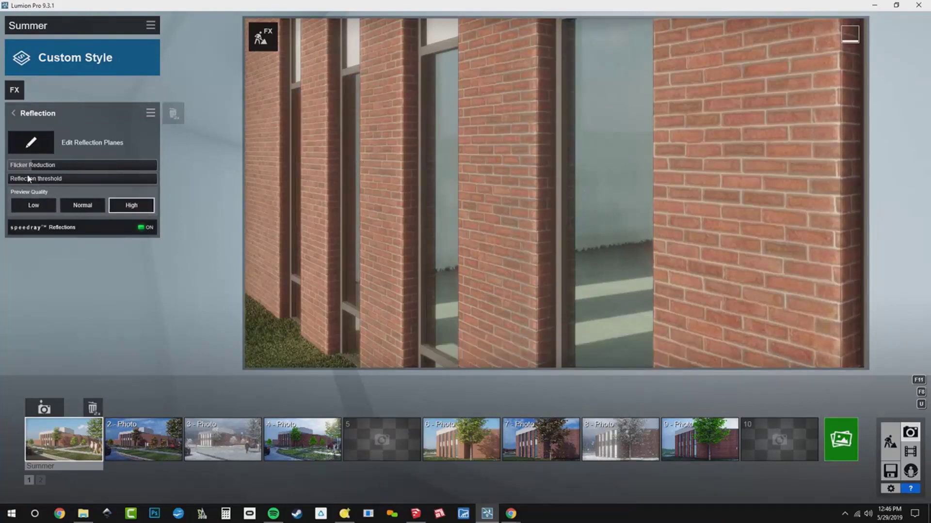
left_click(46, 145)
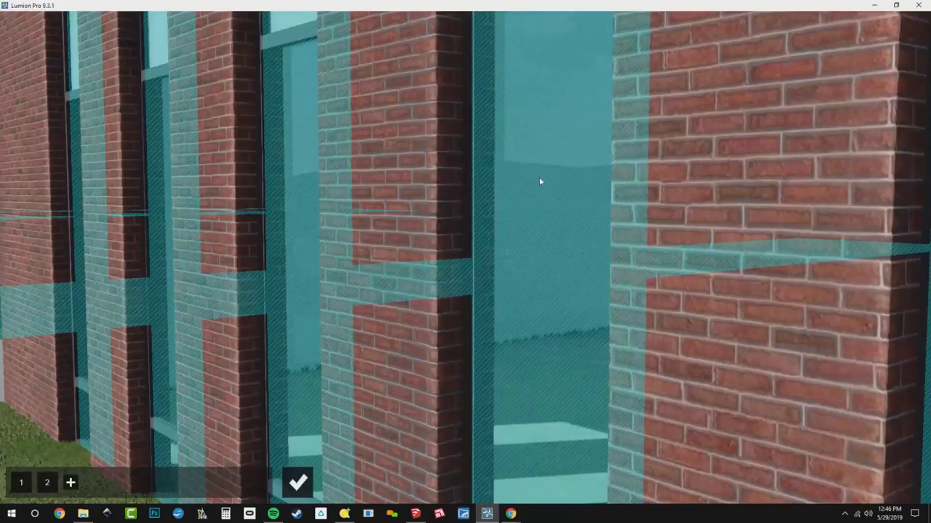
left_click(297, 482)
Step: Set the Reflection effect's flicker reduction slightly below mid-range and its reflection threshold to the maximum of 9.8in
left_click_drag(32, 167, 200, 208)
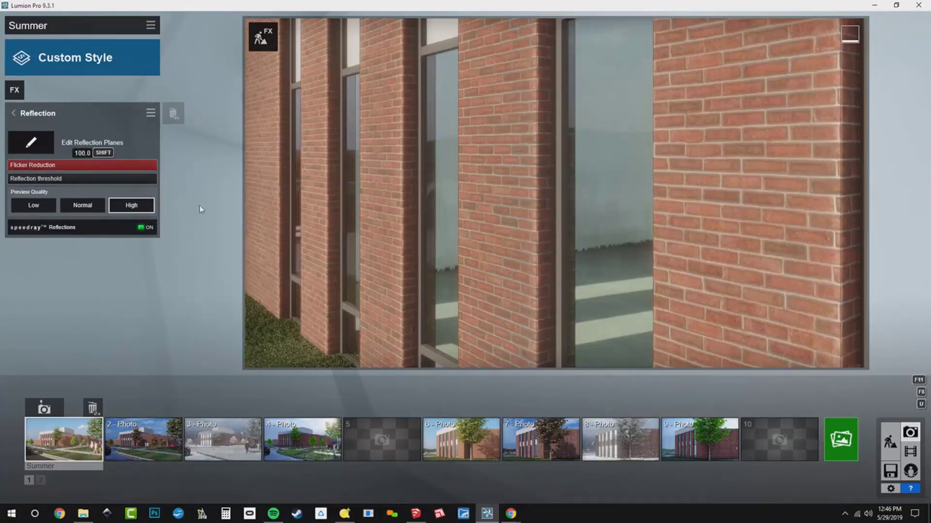
left_click_drag(254, 218, 75, 203)
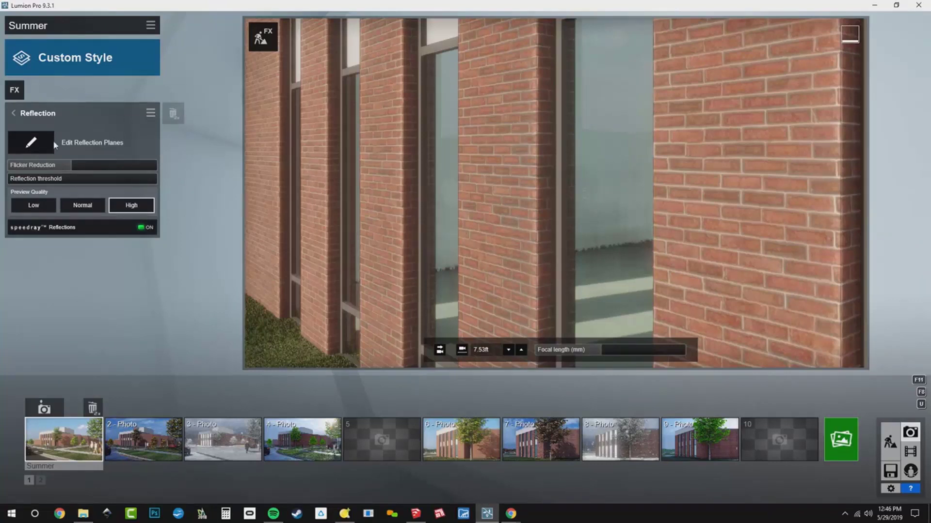
left_click_drag(32, 179, 170, 196)
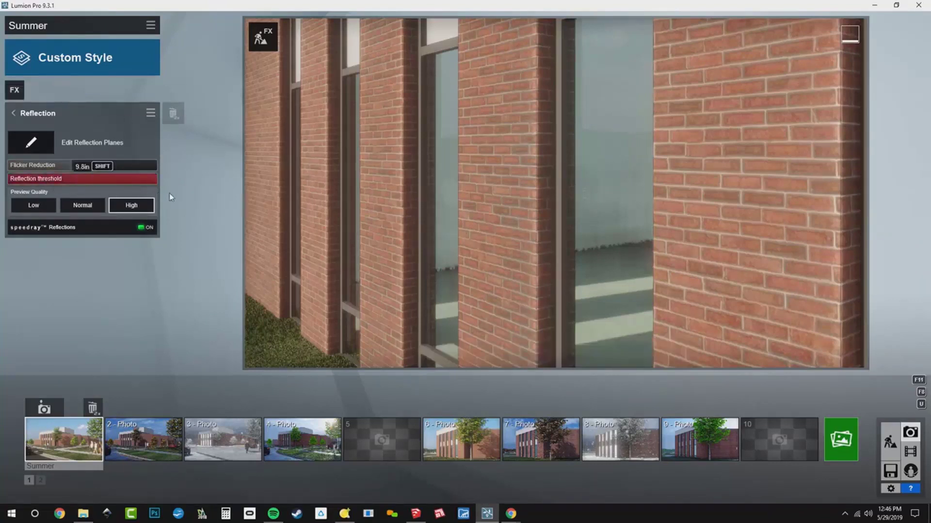